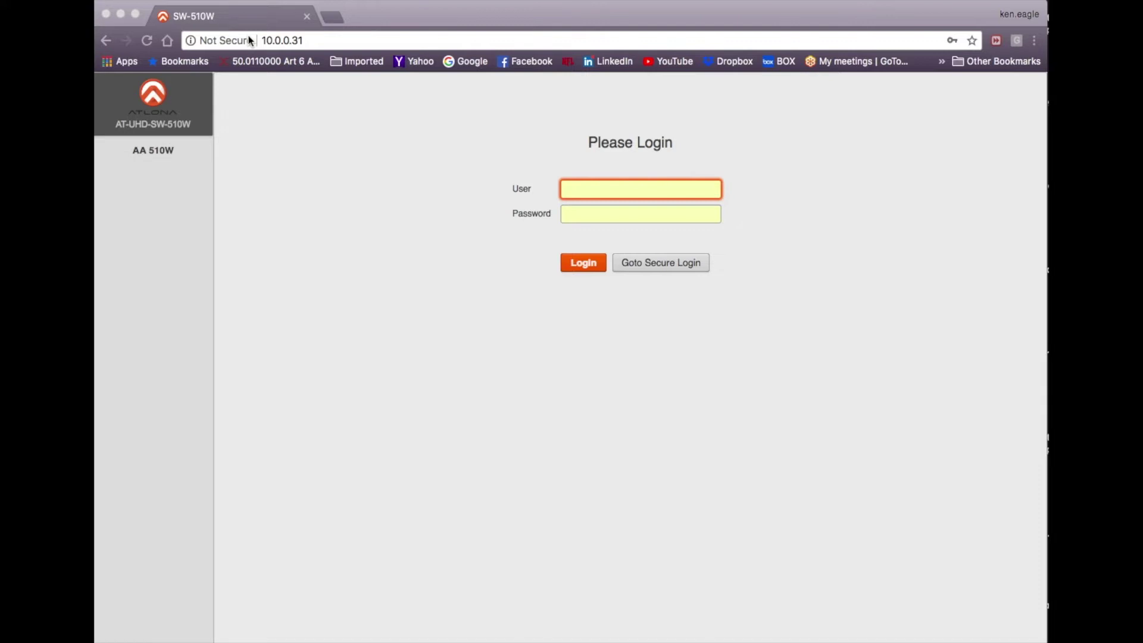
Sign in as the default admin user with the default administrator password
{"action": "left_click", "coordinate": [584, 189]}
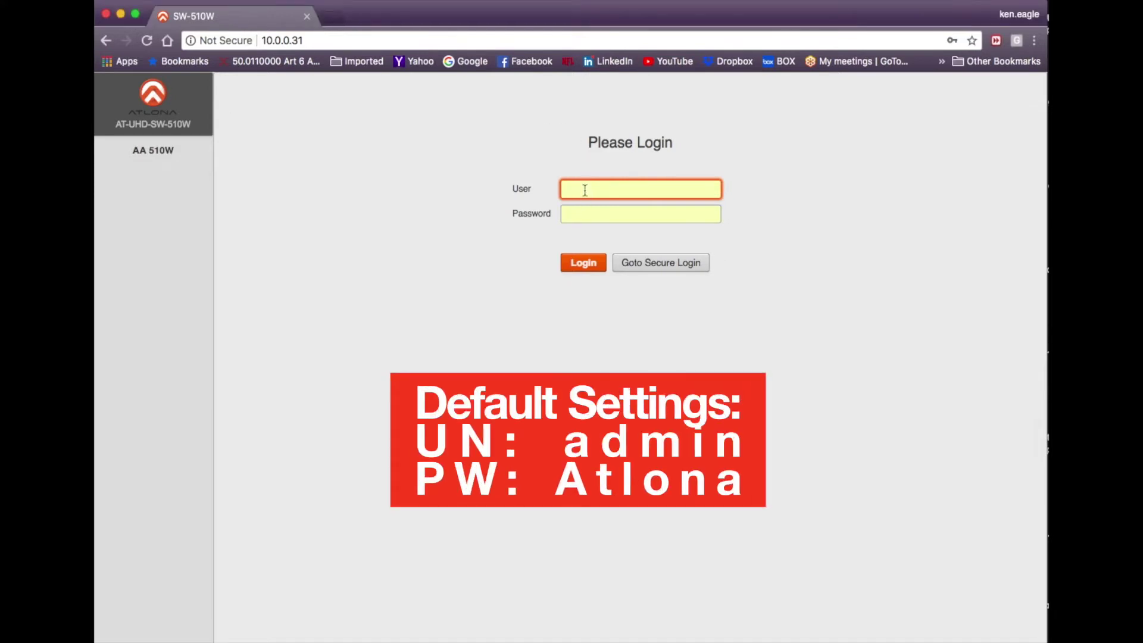
{"action": "type", "text": "admin"}
{"action": "key", "text": "Down"}
{"action": "key", "text": "Return"}
{"action": "key", "text": "Tab"}
{"action": "type", "text": "Atlona"}
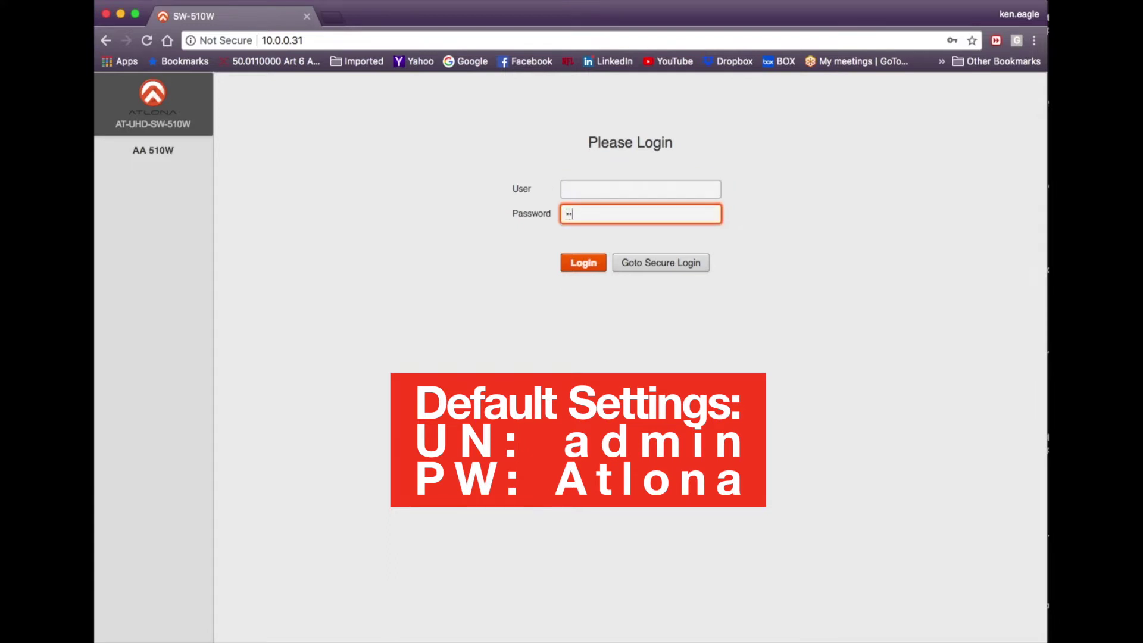
{"action": "left_click", "coordinate": [587, 265]}
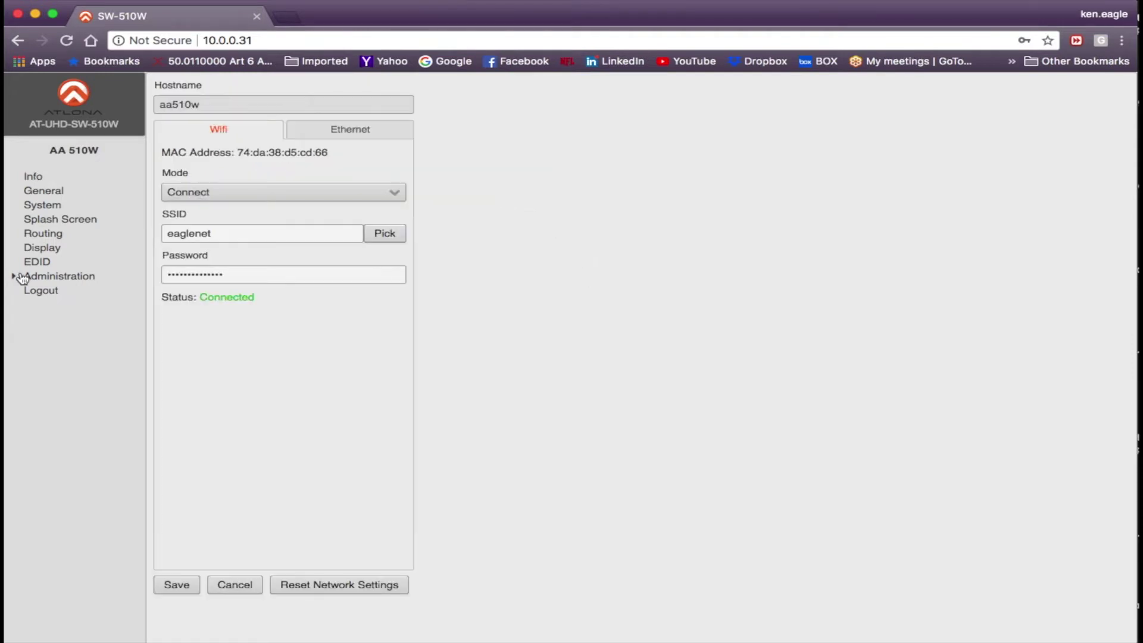
On the Networking Ethernet tab, review the addressing modes and switch from DHCP to Static
{"action": "left_click", "coordinate": [16, 278]}
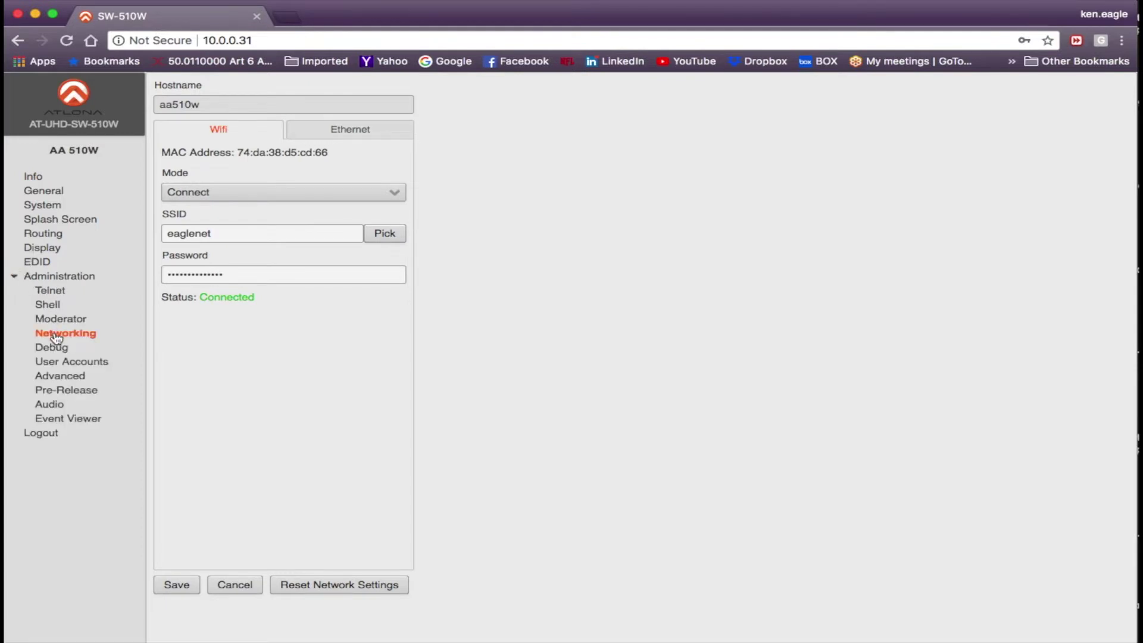
{"action": "left_click", "coordinate": [350, 129]}
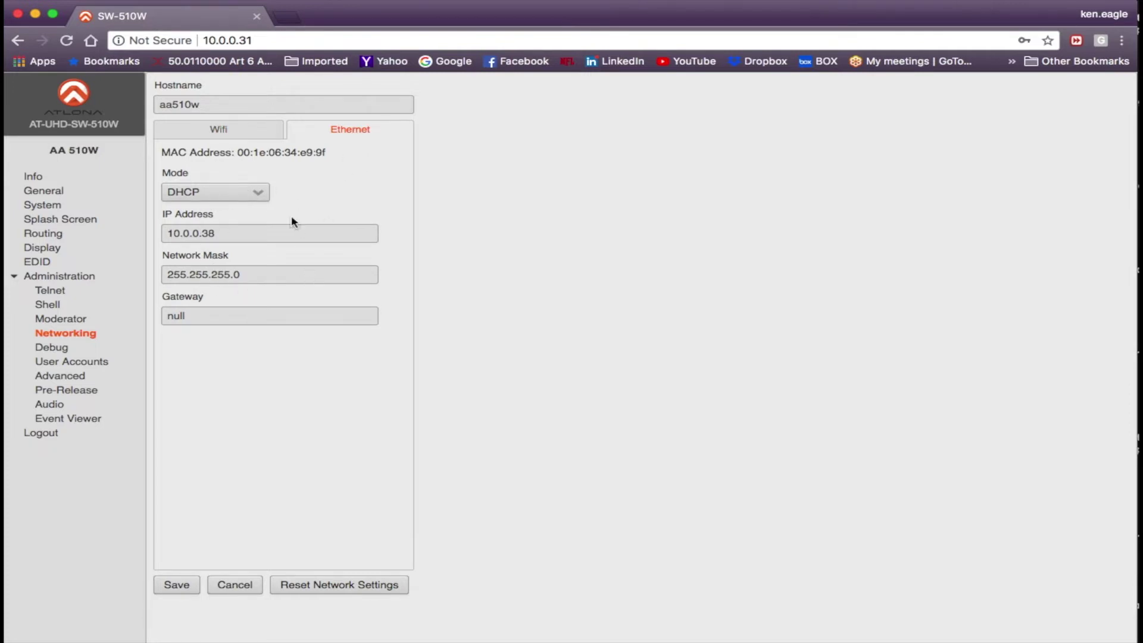
{"action": "left_click", "coordinate": [263, 199]}
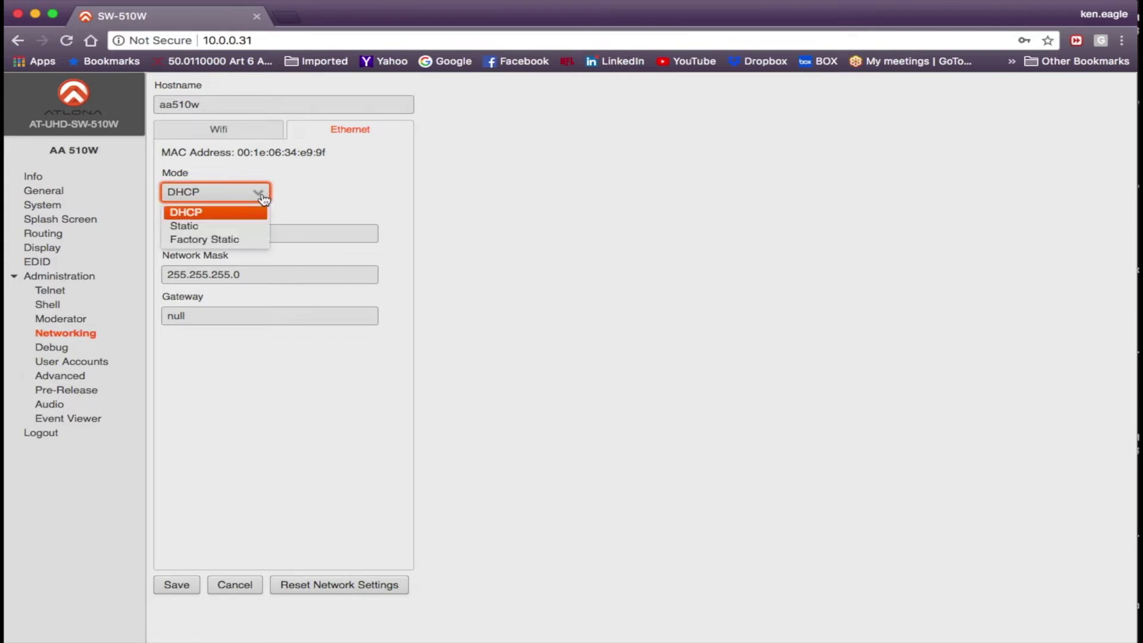
{"action": "left_click", "coordinate": [325, 193]}
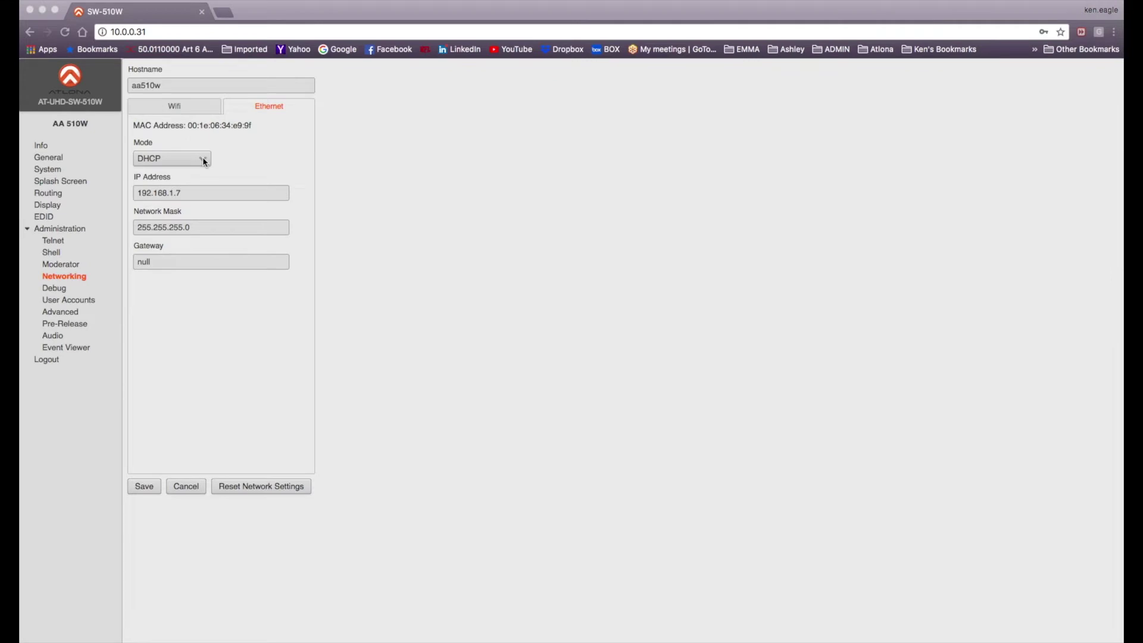
{"action": "left_click", "coordinate": [204, 159]}
{"action": "left_click", "coordinate": [203, 159]}
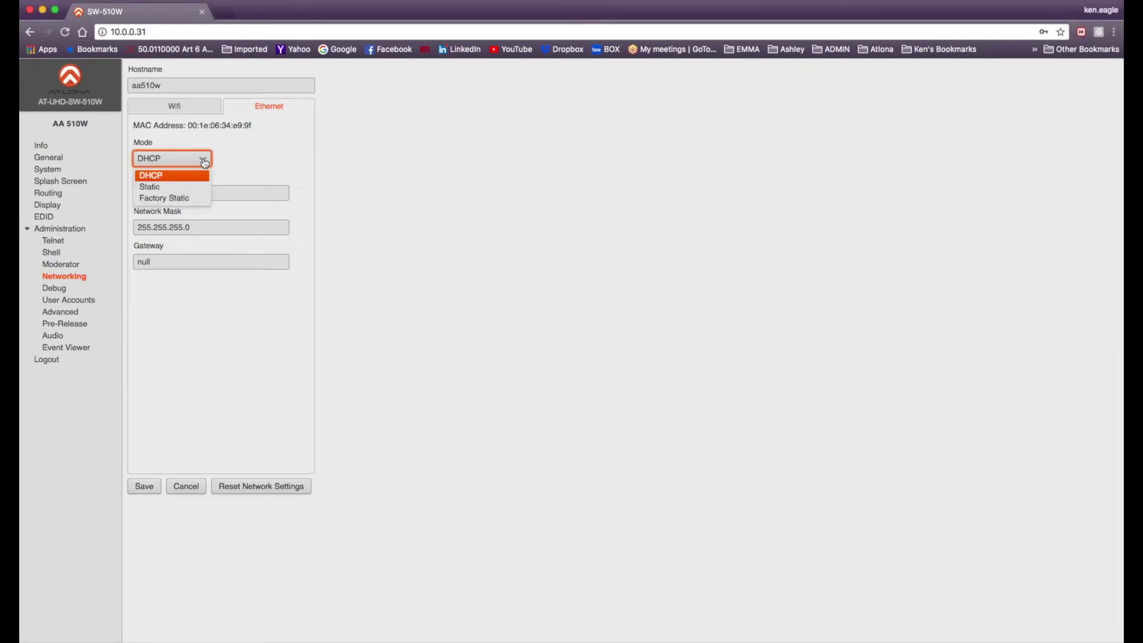
{"action": "left_click", "coordinate": [190, 186]}
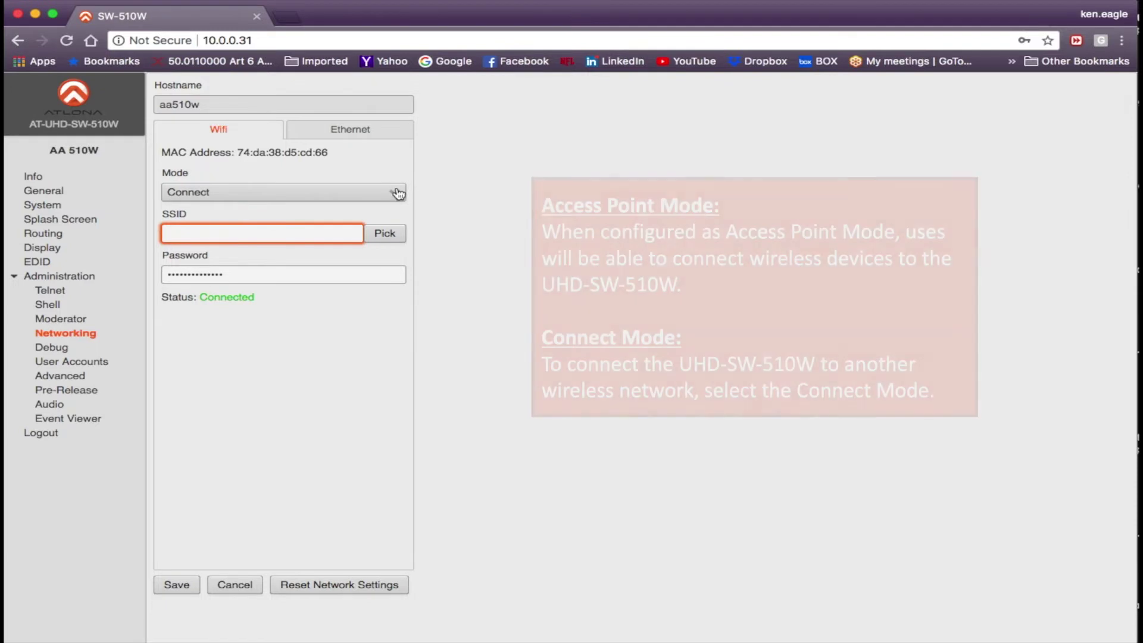
Change the Wi-Fi mode from Connect to Access Point and review the firewall mode options
{"action": "left_click", "coordinate": [396, 194]}
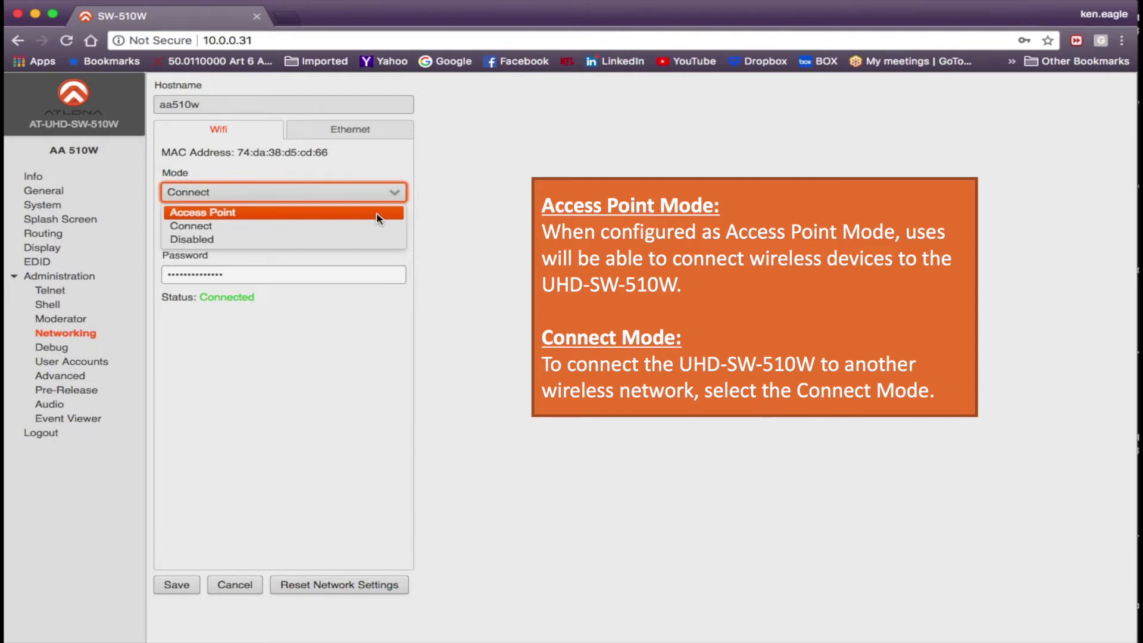
{"action": "left_click", "coordinate": [461, 218]}
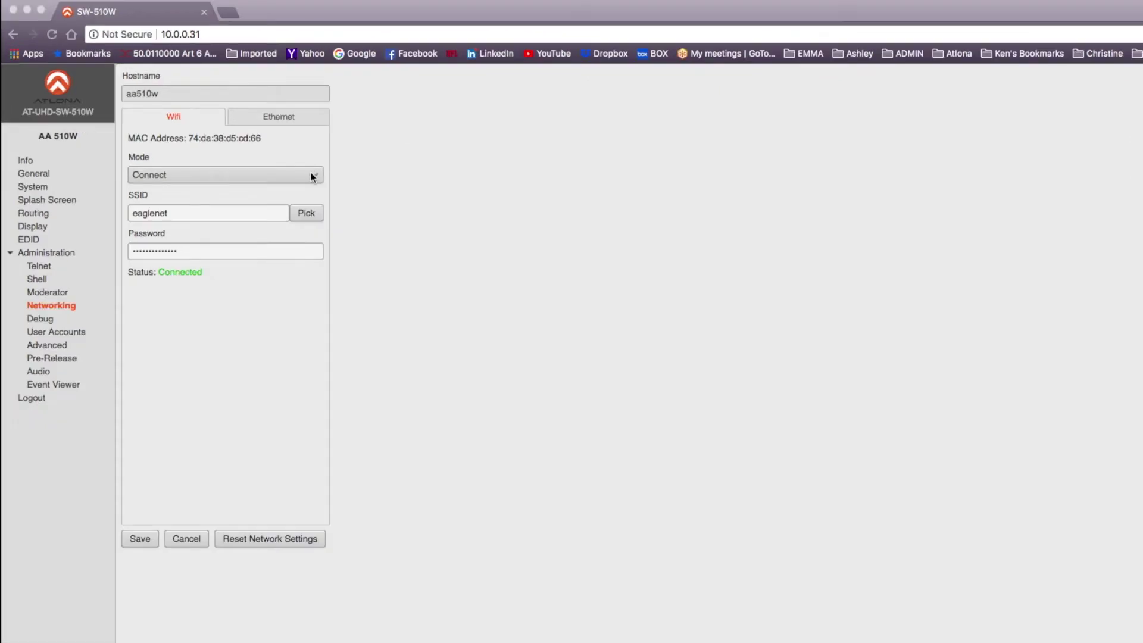
{"action": "left_click", "coordinate": [312, 176]}
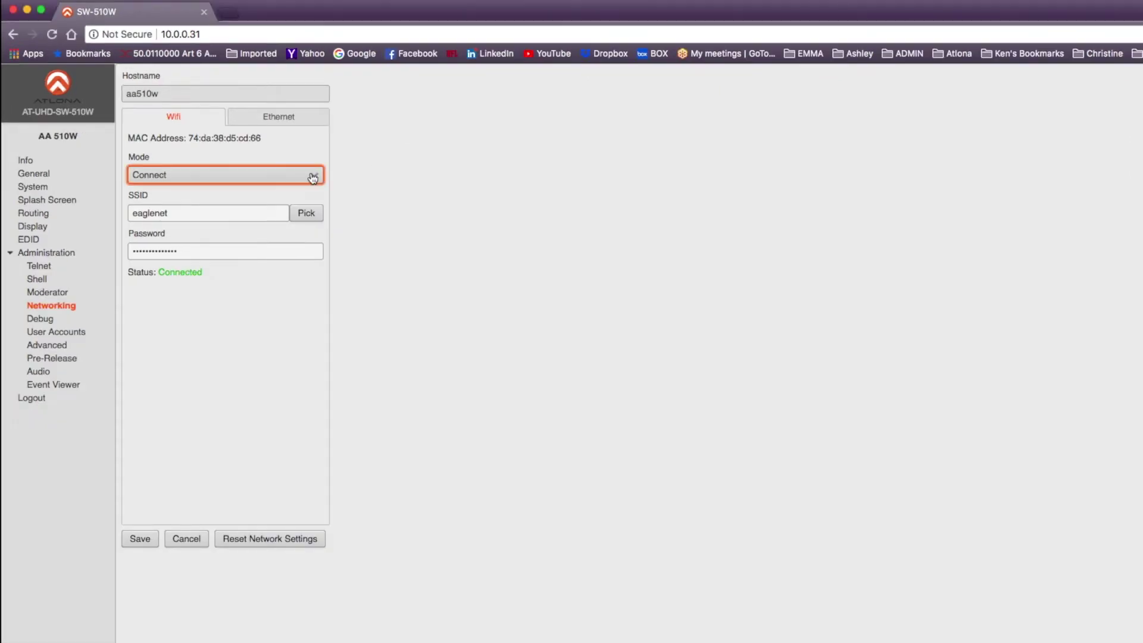
{"action": "left_click", "coordinate": [311, 176]}
{"action": "left_click", "coordinate": [296, 192]}
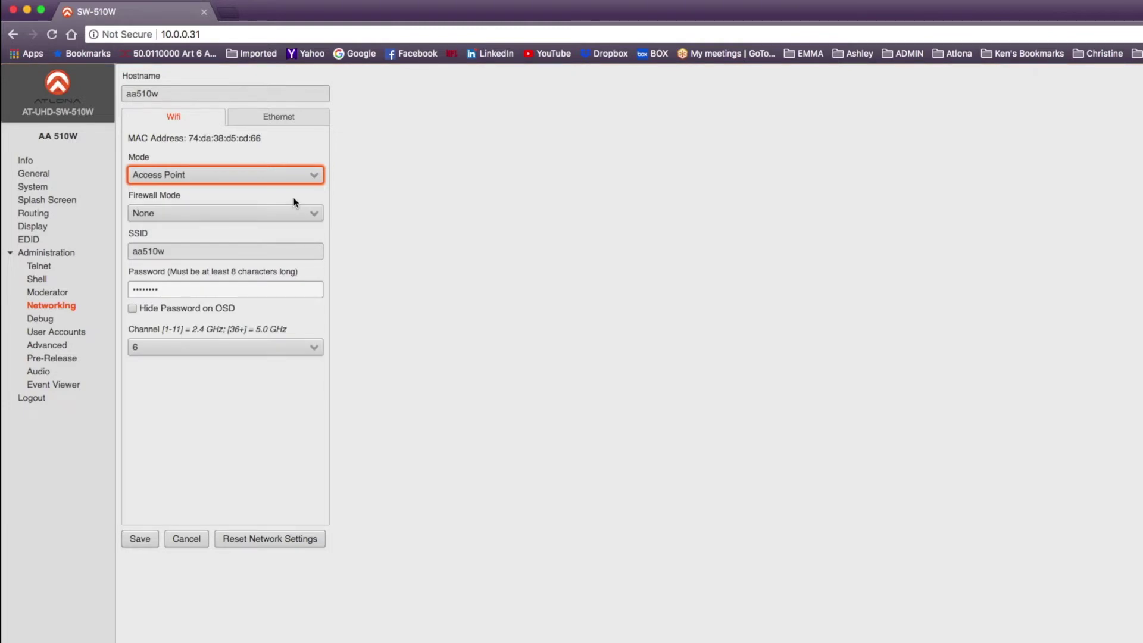
{"action": "left_click", "coordinate": [302, 214]}
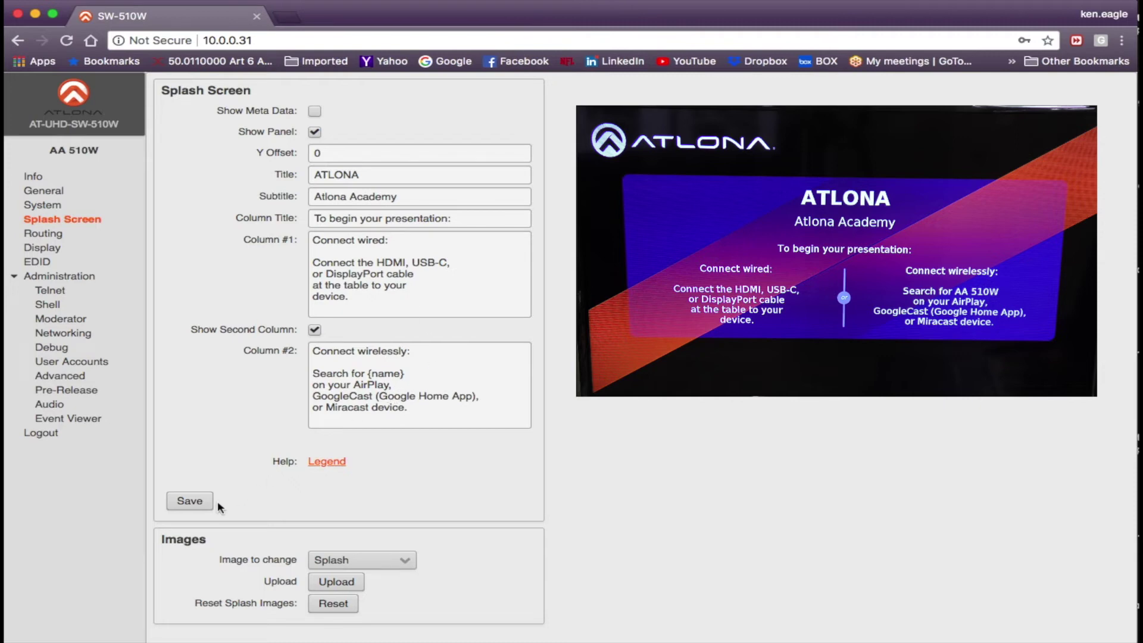
With Splash as the image to change, reset the splash images to their defaults
{"action": "left_click", "coordinate": [198, 508]}
{"action": "left_click", "coordinate": [407, 564]}
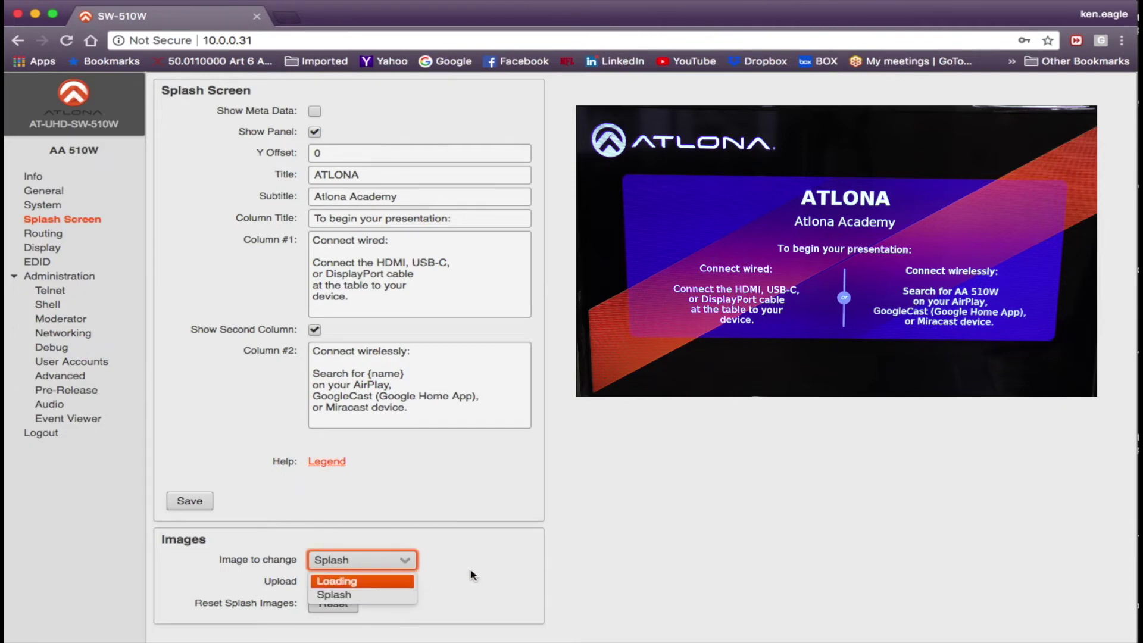
{"action": "left_click", "coordinate": [437, 573]}
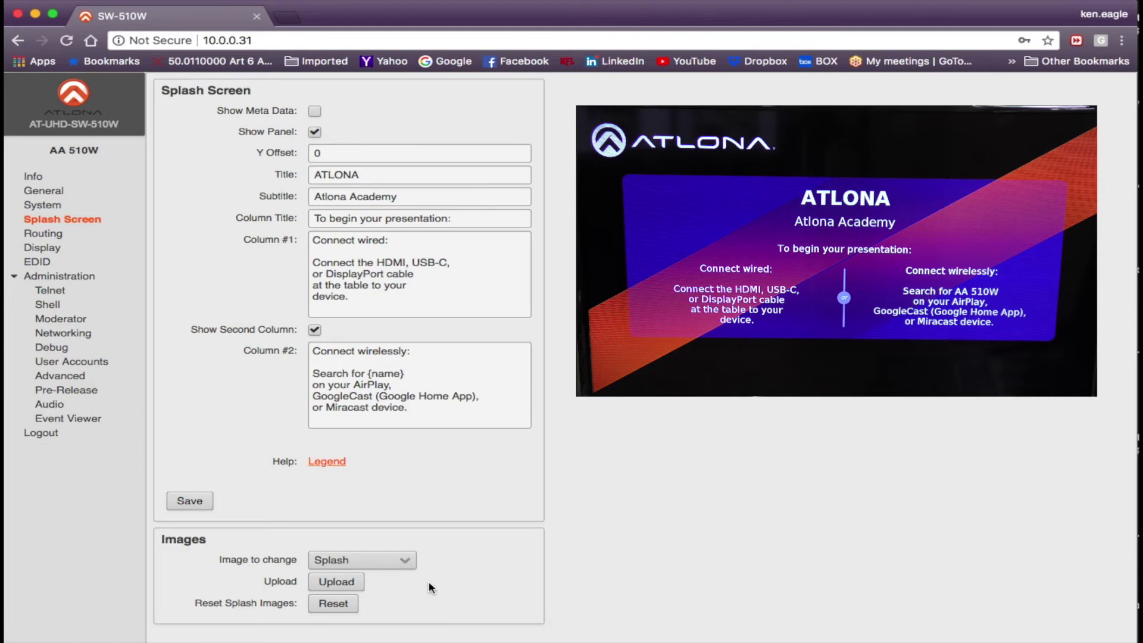
{"action": "left_click", "coordinate": [333, 604]}
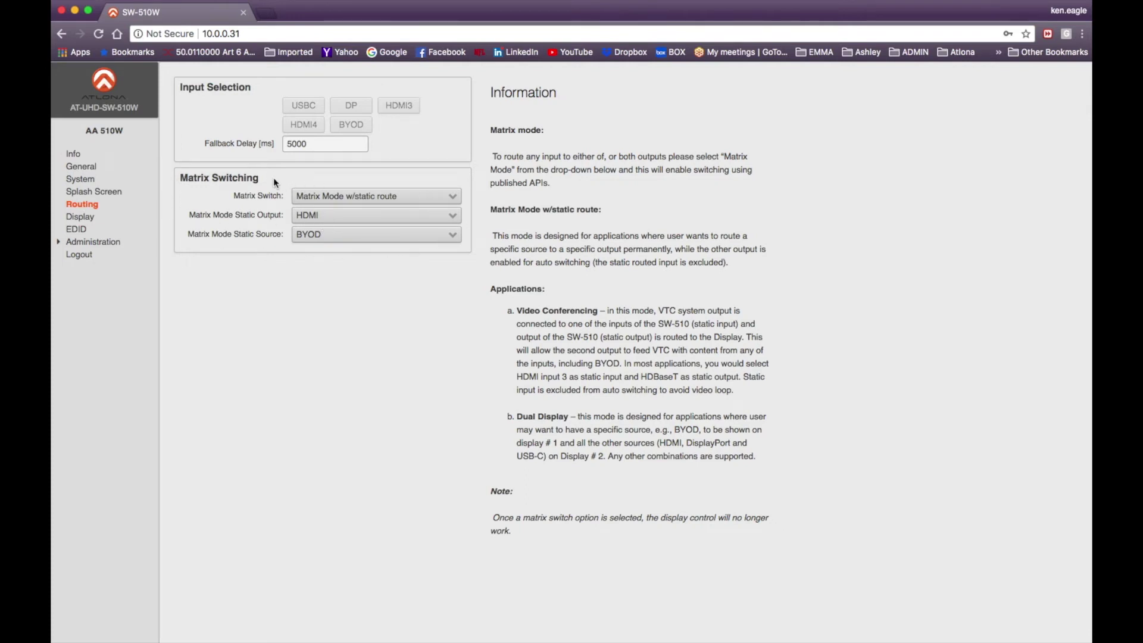
Set routing to Matrix Mode w/static route, with HDMI as static output and BYOD as static source
{"action": "left_click", "coordinate": [451, 200]}
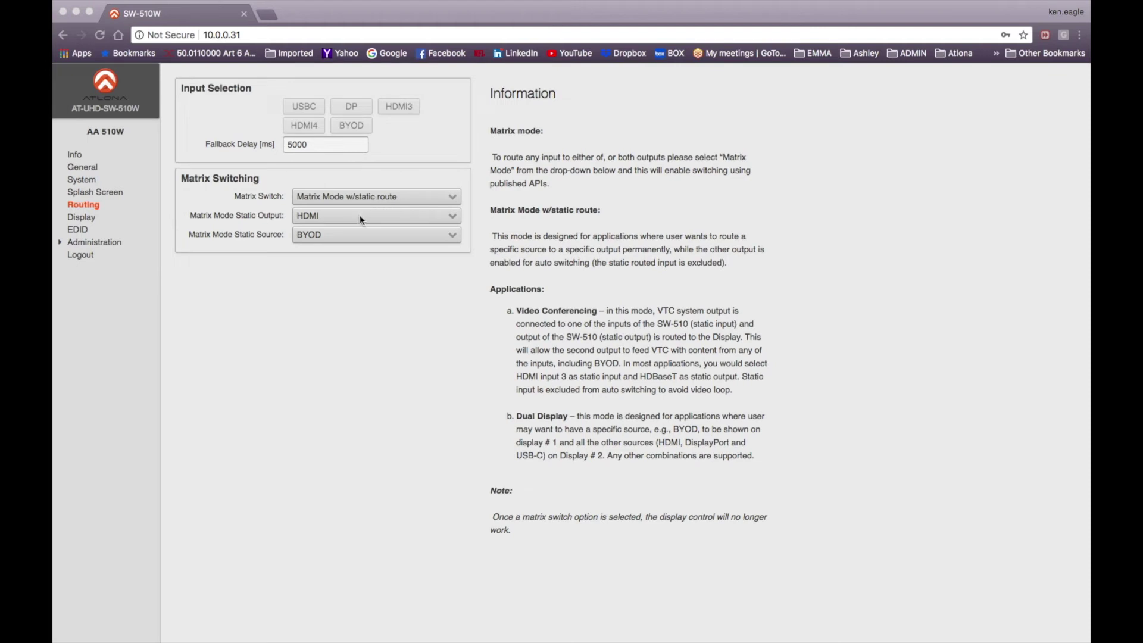
{"action": "left_click", "coordinate": [360, 219]}
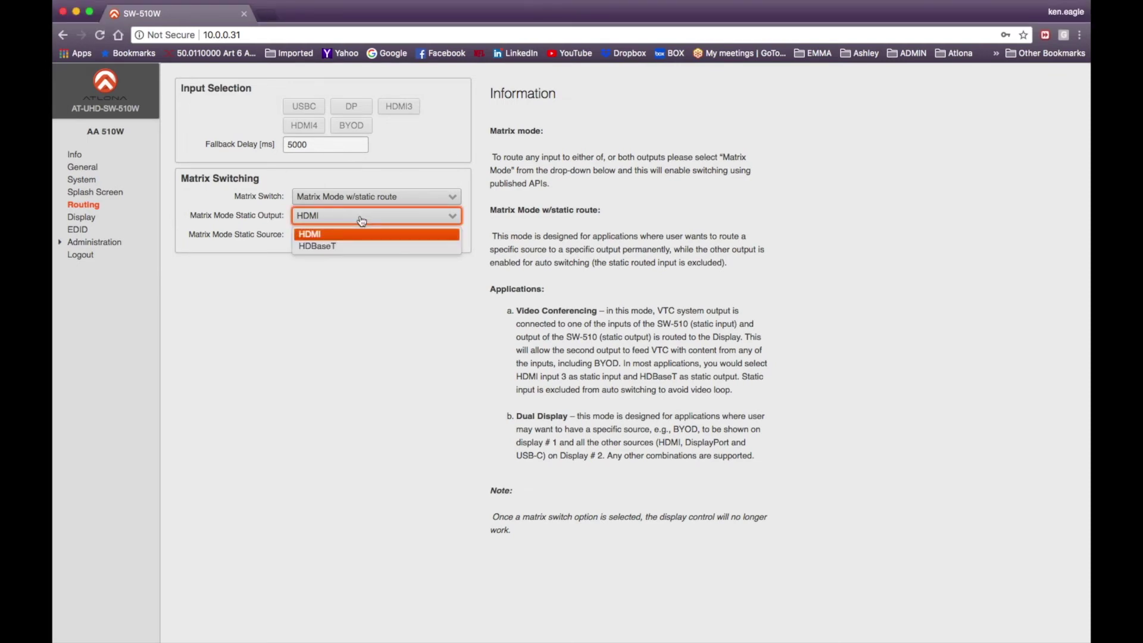
{"action": "left_click", "coordinate": [364, 235]}
{"action": "left_click", "coordinate": [369, 234]}
{"action": "left_click", "coordinate": [372, 277]}
{"action": "left_click", "coordinate": [373, 239]}
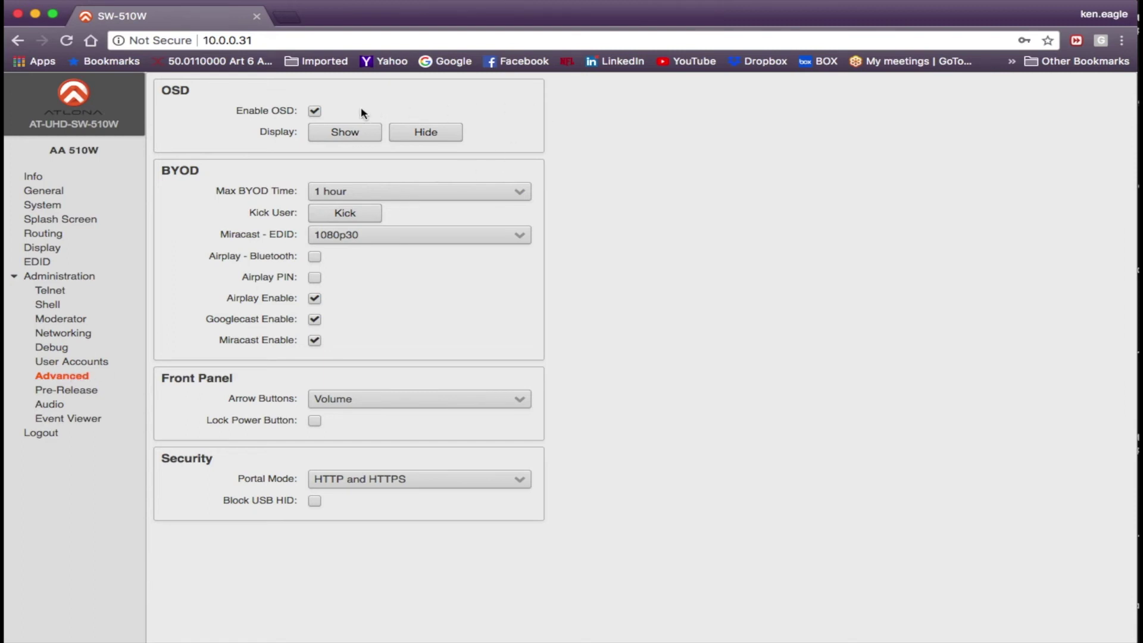
Hide the OSD on the connected display, then show it again
{"action": "left_click", "coordinate": [427, 131]}
{"action": "left_click", "coordinate": [364, 138]}
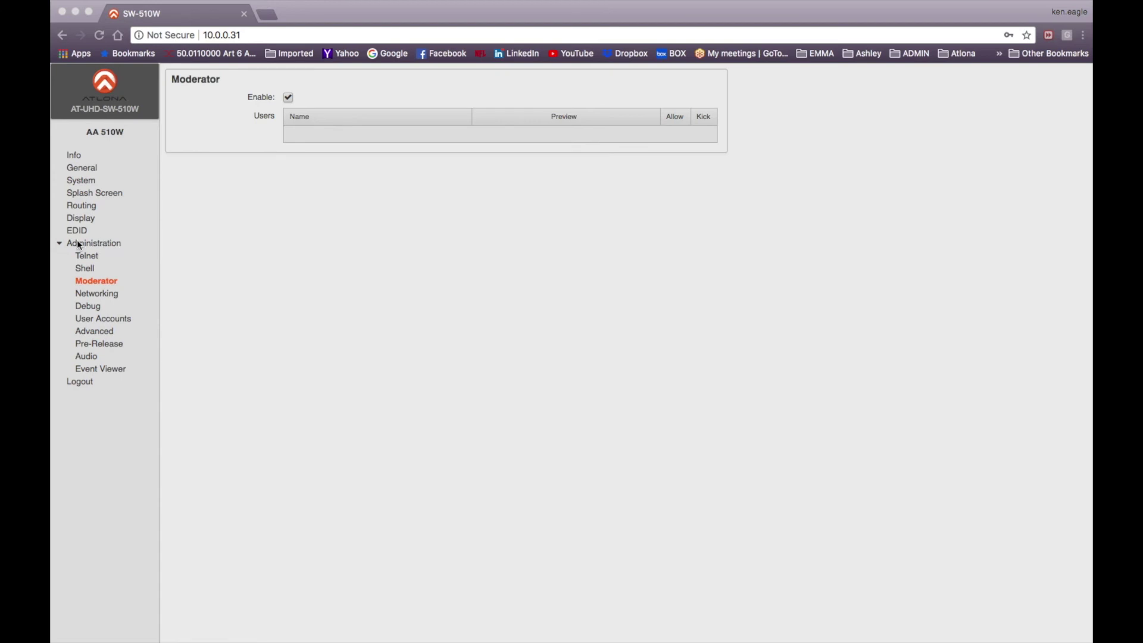
Allow the waiting iPhone in the Moderator users list to start presenting
{"action": "left_click", "coordinate": [93, 280]}
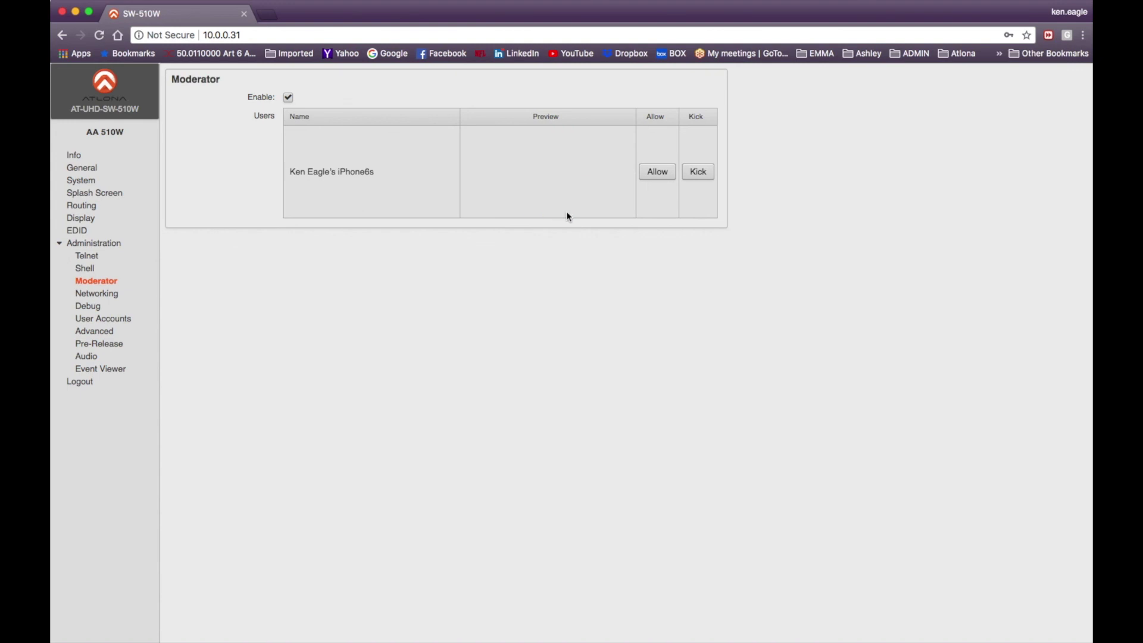
{"action": "left_click", "coordinate": [655, 178]}
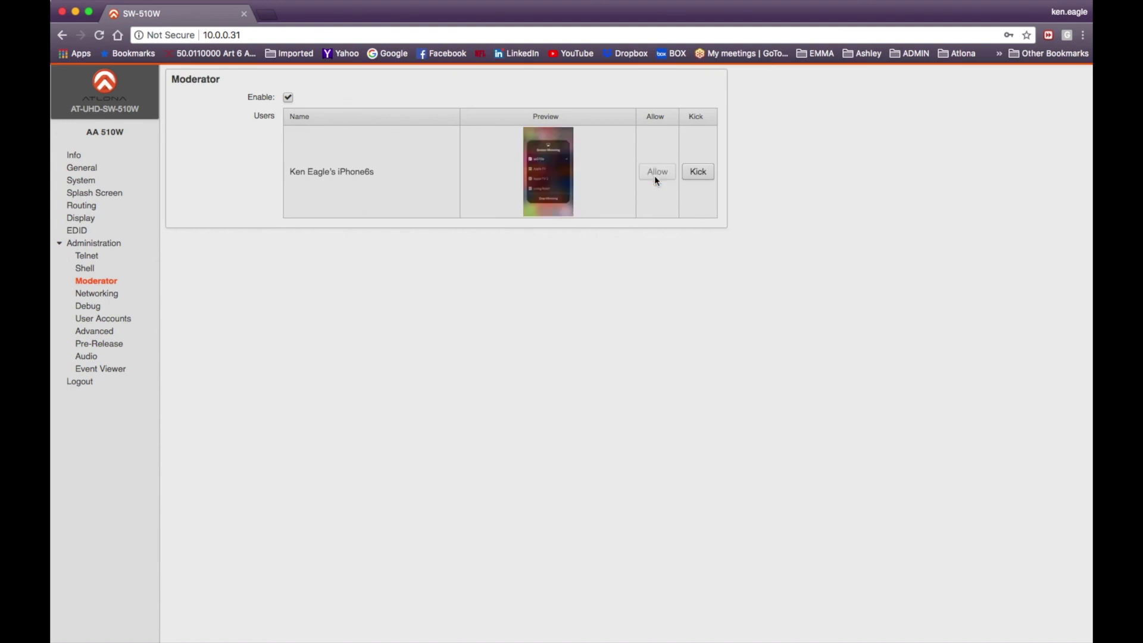